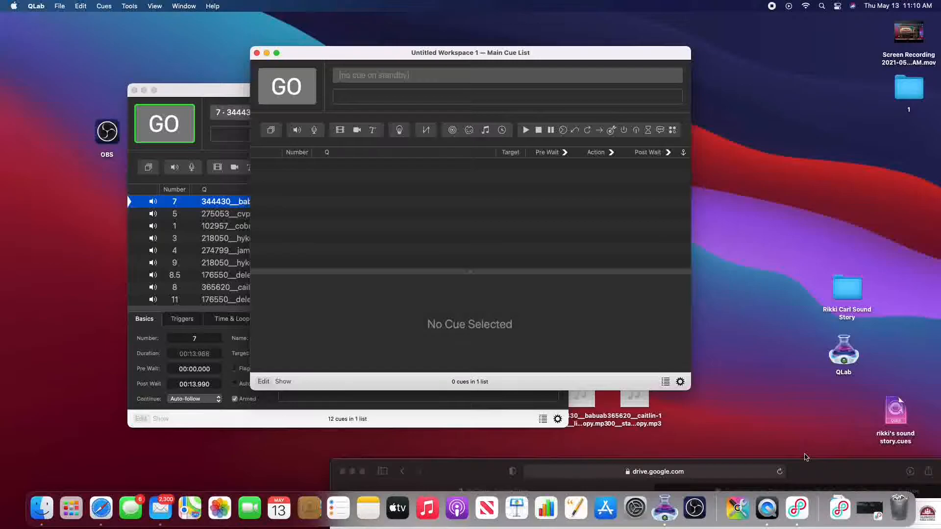
- Switch to Google Drive in Safari and open the SFX subfolder of the Sound Story folder in My Drive
{"action": "left_click_drag", "start_coordinate": [806, 458], "coordinate": [609, 3]}
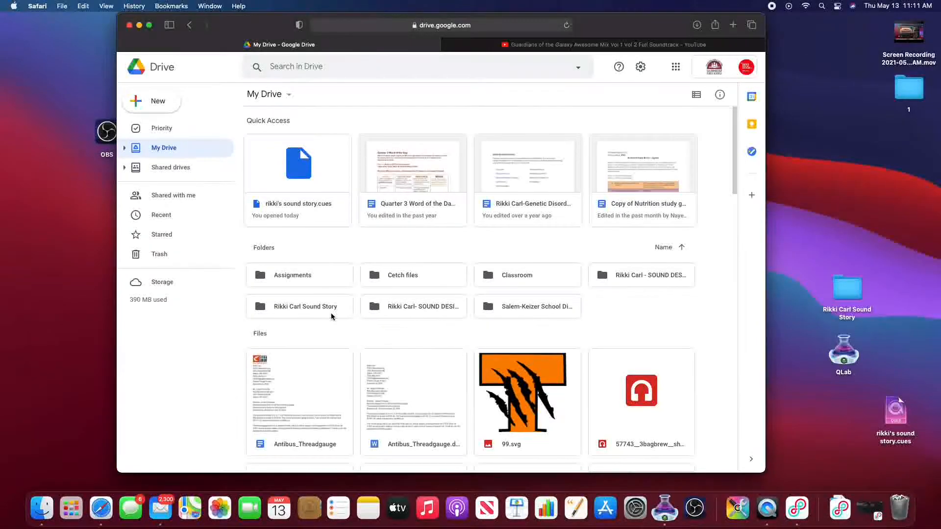
{"action": "left_click", "coordinate": [332, 316]}
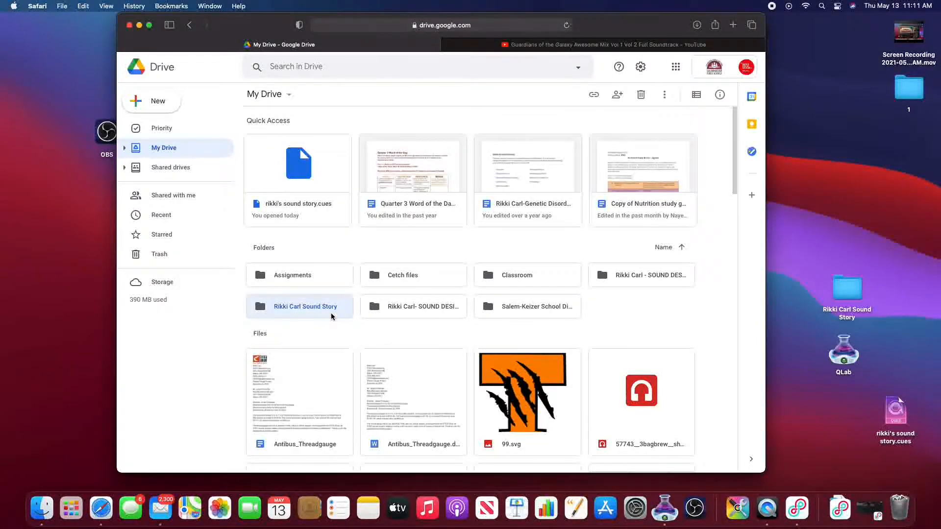
{"action": "double_click", "coordinate": [331, 315]}
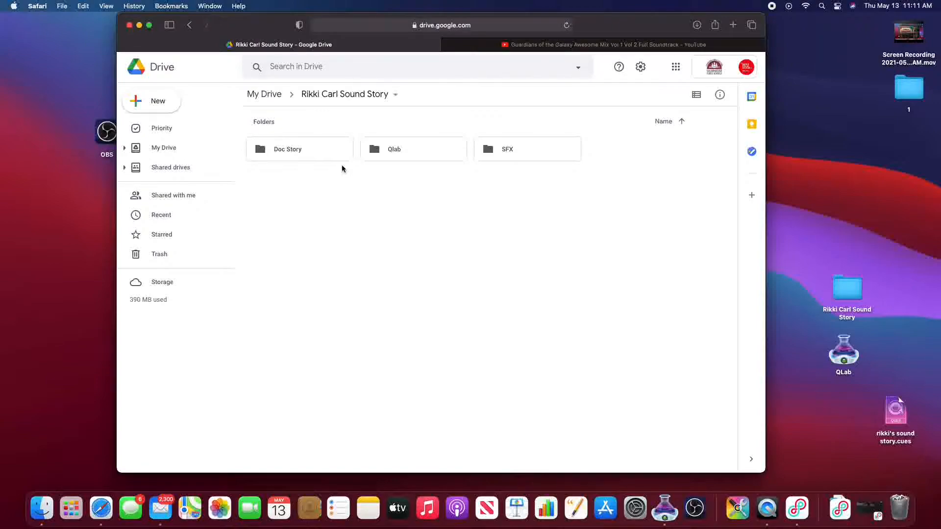
{"action": "double_click", "coordinate": [512, 155]}
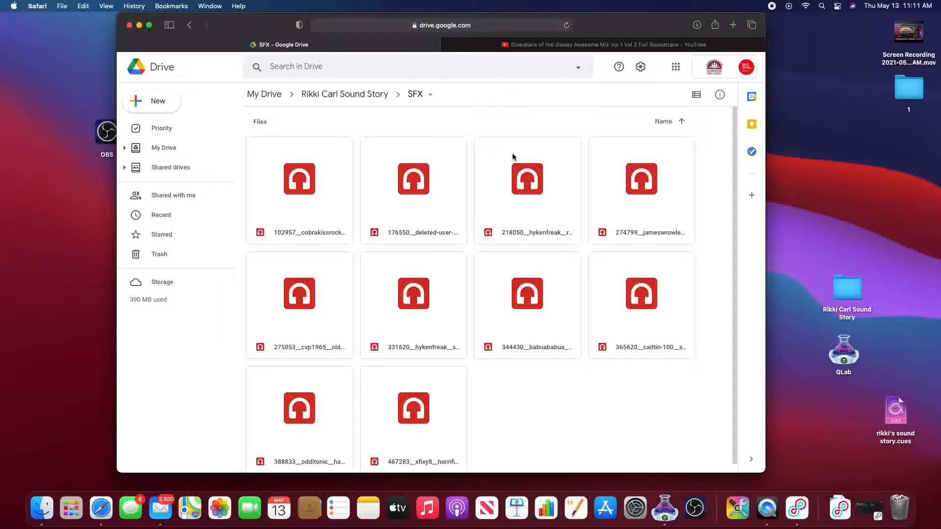
- Open the Qlab subfolder of the Sound Story folder in Drive and switch to QLab
{"action": "left_click", "coordinate": [337, 95]}
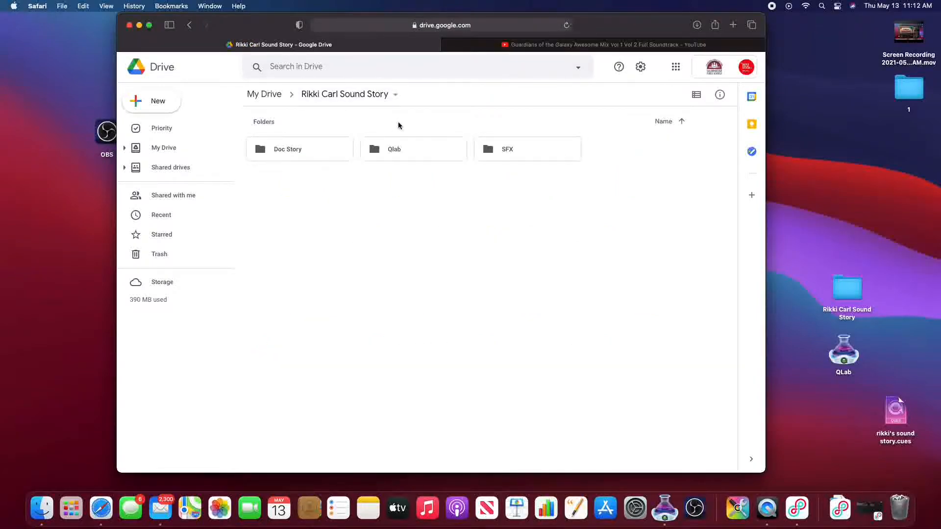
{"action": "left_click", "coordinate": [387, 159]}
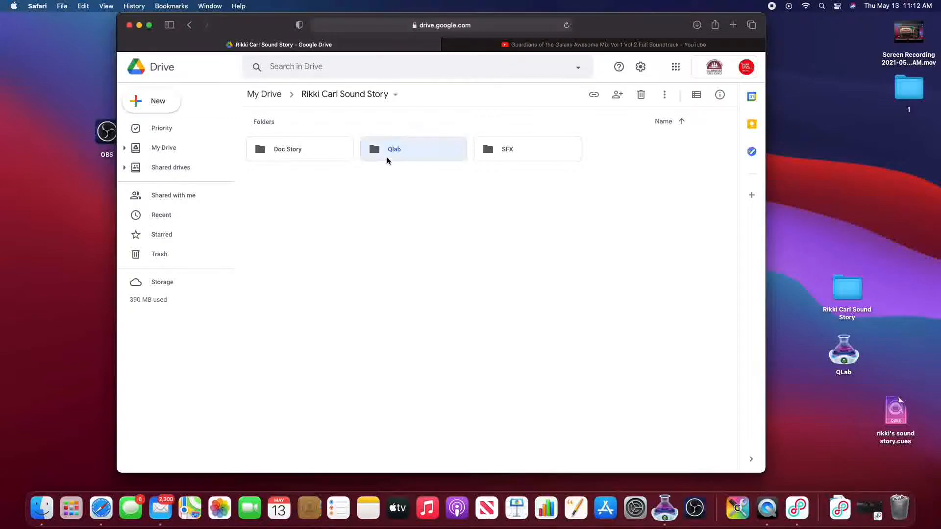
{"action": "double_click", "coordinate": [424, 156]}
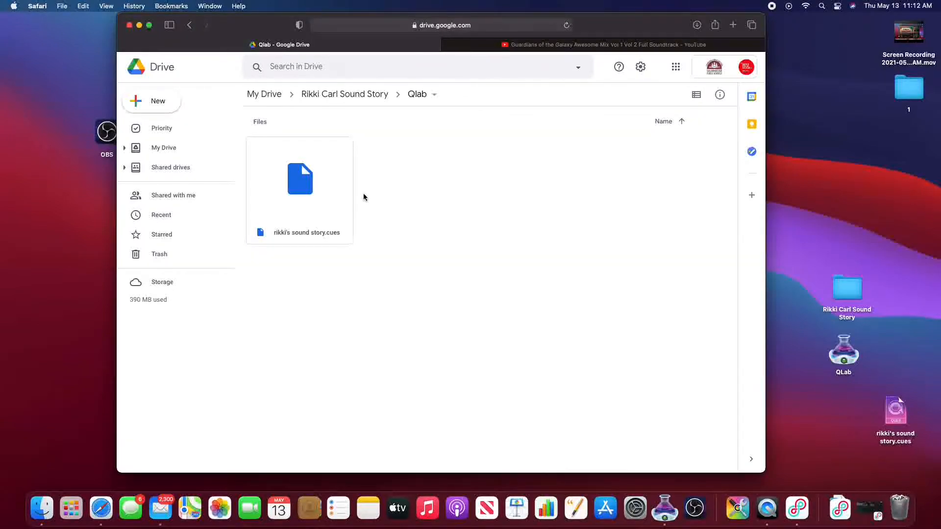
{"action": "left_click", "coordinate": [784, 162]}
{"action": "left_click", "coordinate": [664, 508]}
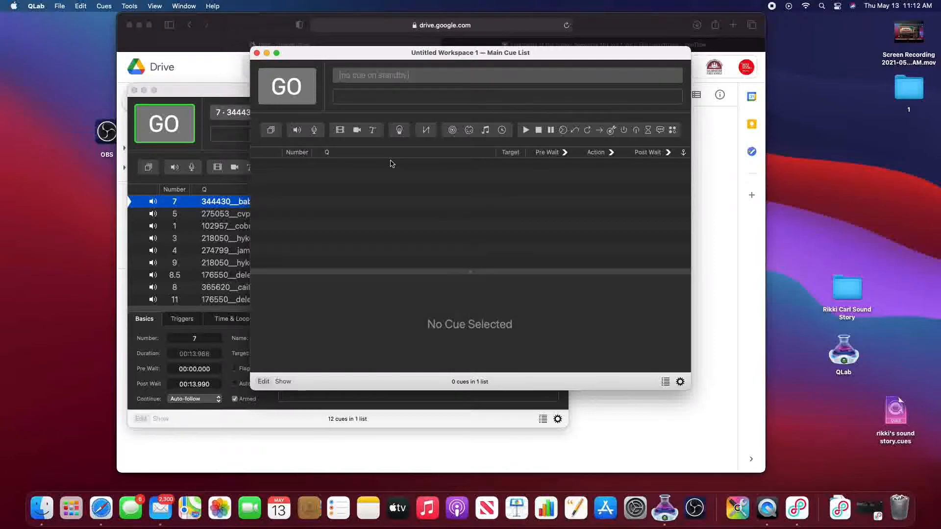
{"action": "left_click", "coordinate": [59, 6]}
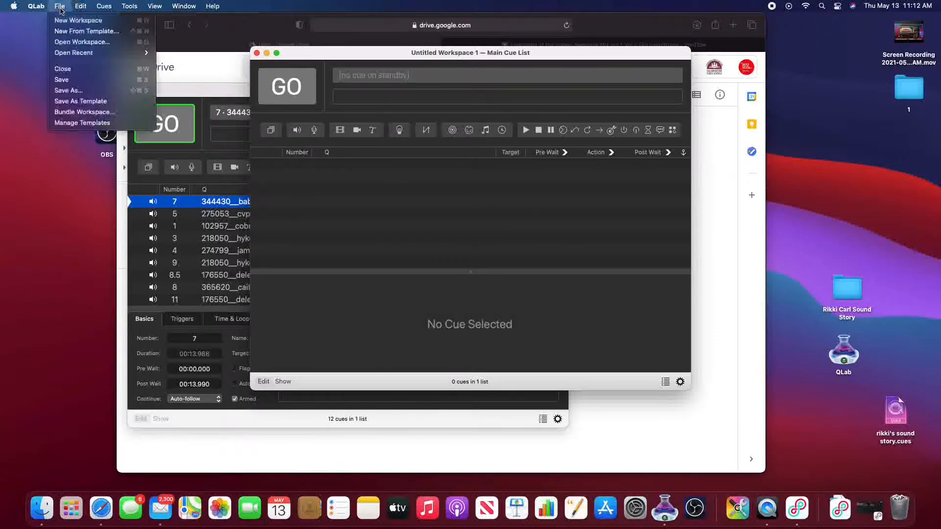
{"action": "left_click", "coordinate": [84, 24]}
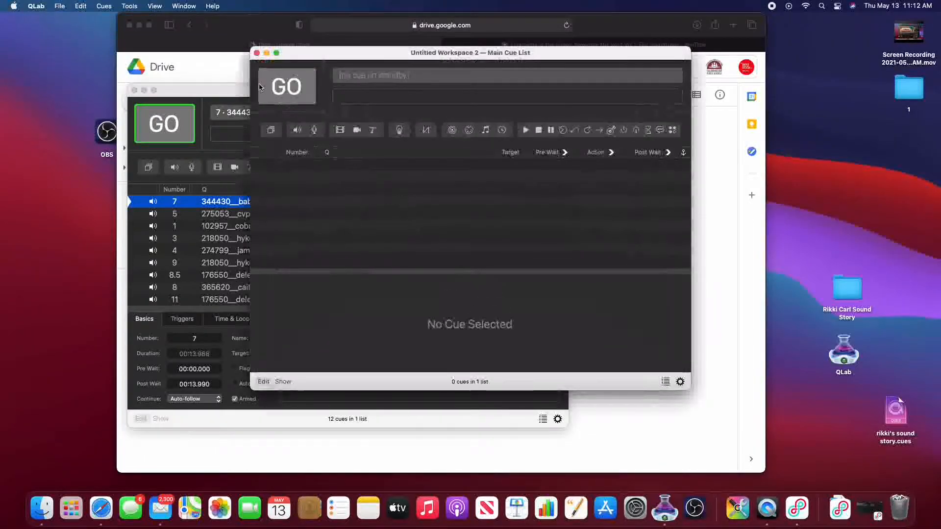
{"action": "left_click", "coordinate": [257, 54]}
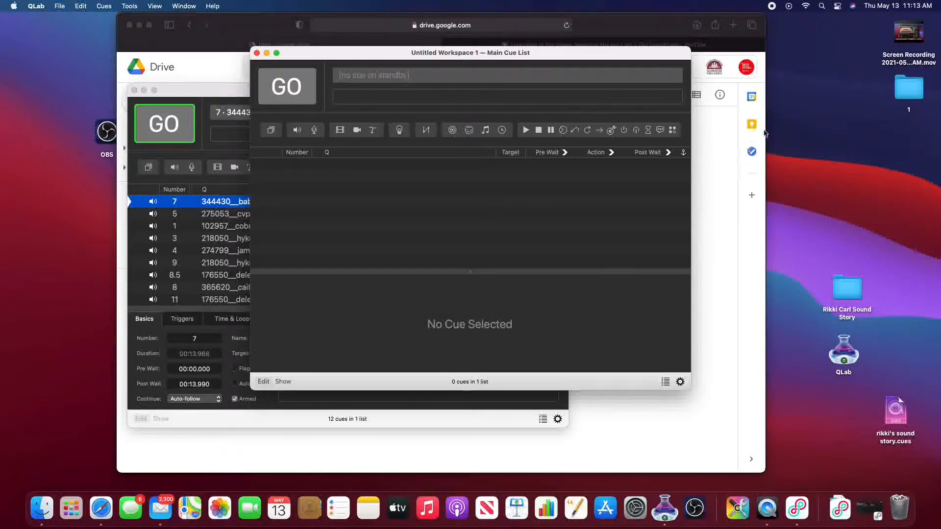
- Add the ca-caw-pish-01 and very-loud-stab WAV files from the desktop Sound Story folder's SFX subfolder to the empty cue list
{"action": "double_click", "coordinate": [838, 297]}
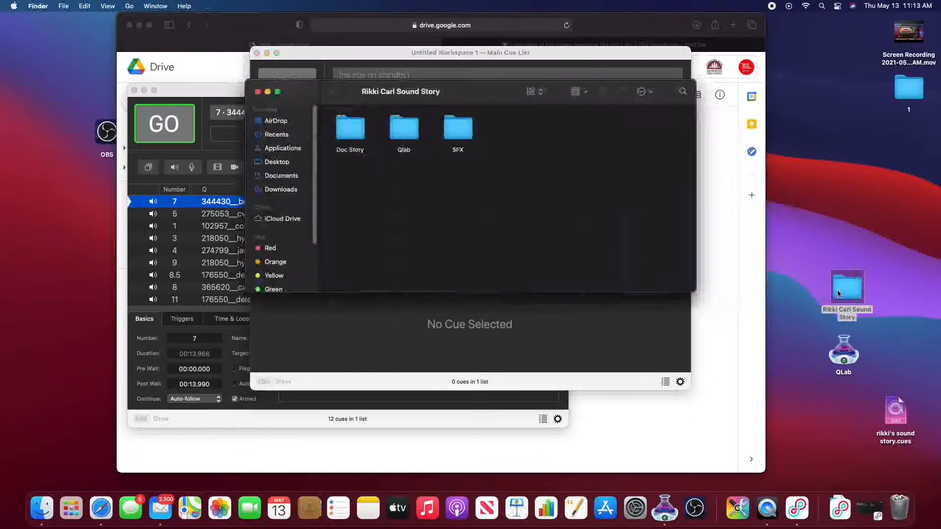
{"action": "double_click", "coordinate": [459, 128]}
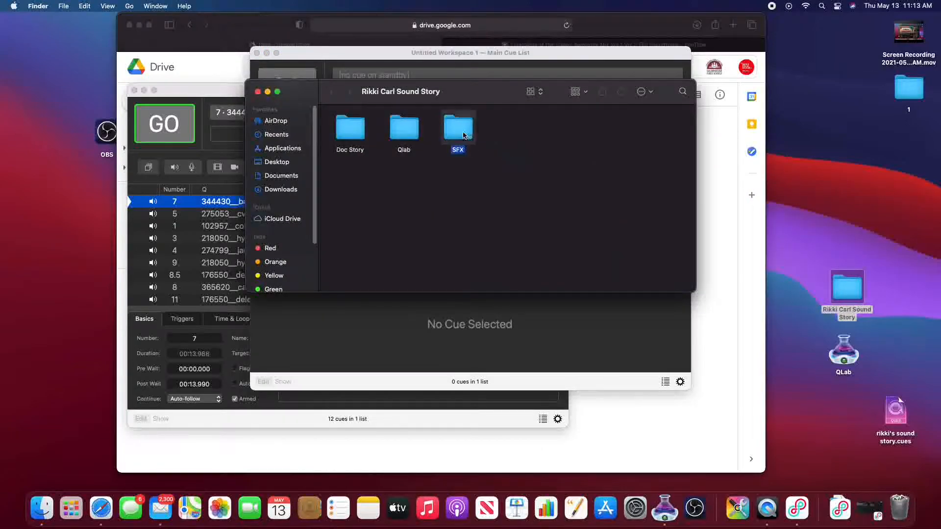
{"action": "left_click_drag", "start_coordinate": [336, 128], "coordinate": [444, 326]}
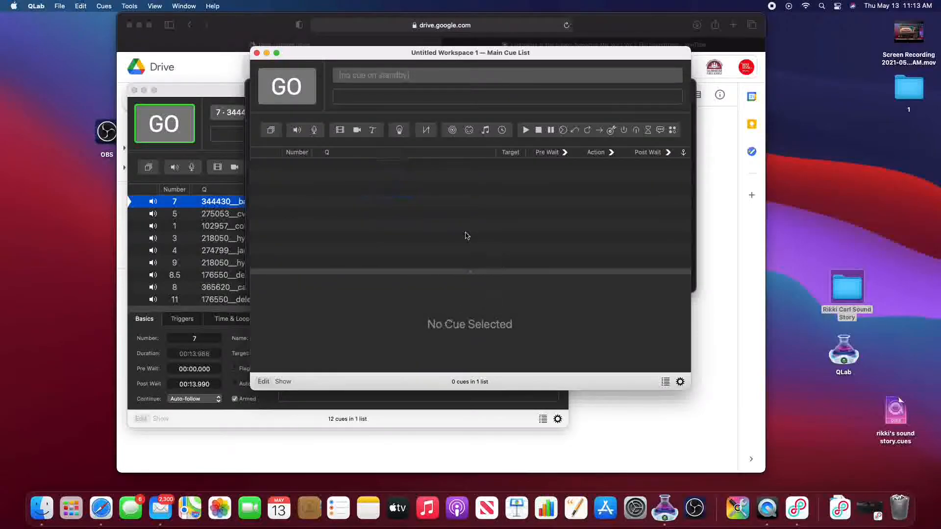
{"action": "left_click_drag", "start_coordinate": [523, 53], "coordinate": [425, 305]}
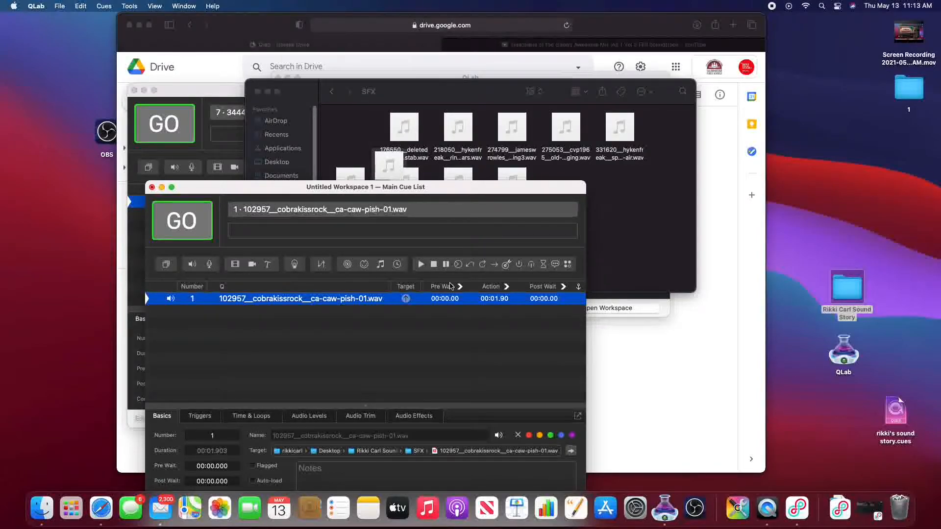
{"action": "left_click_drag", "start_coordinate": [404, 127], "coordinate": [356, 356]}
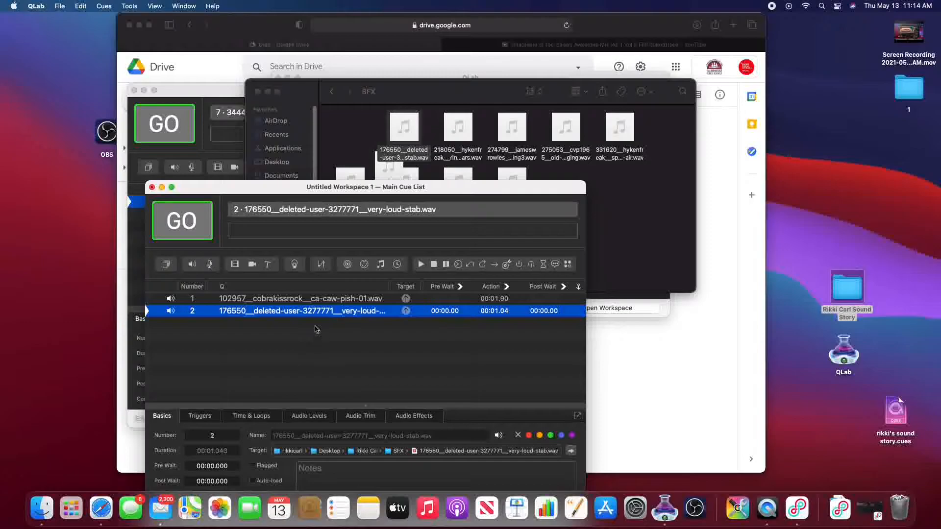
- Move the very-loud-stab cue above the ca-caw-pish cue and restore the original order
{"action": "left_click_drag", "start_coordinate": [318, 312], "coordinate": [317, 297]}
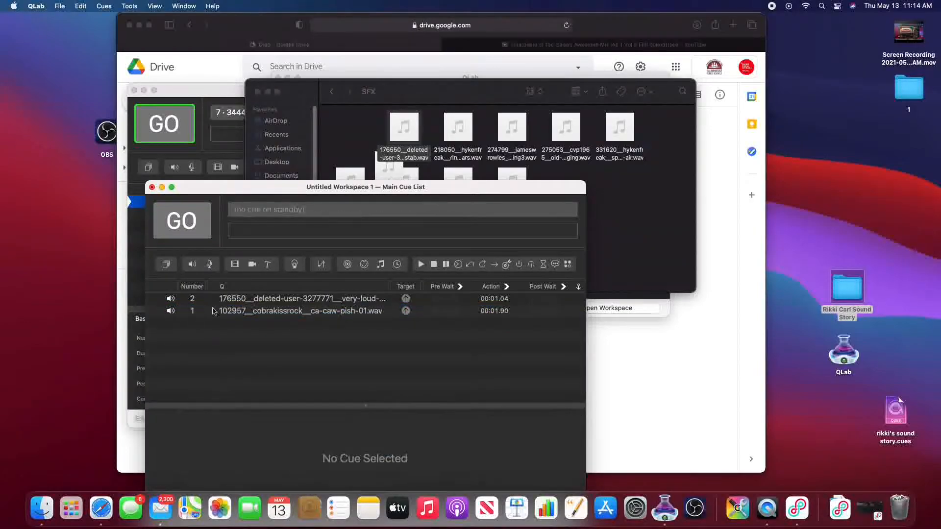
{"action": "left_click_drag", "start_coordinate": [228, 311], "coordinate": [228, 296]}
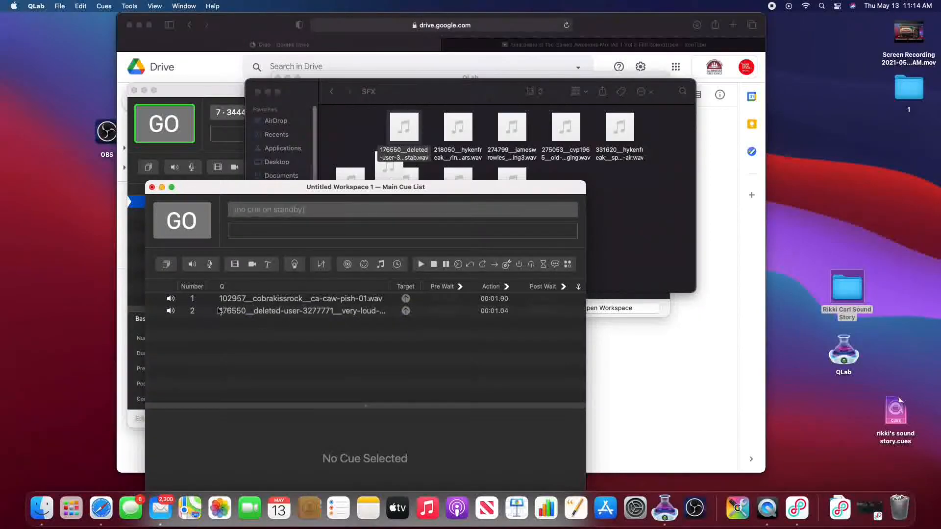
- Select the ca-caw-pish cue and examine its trigger settings and its time and loop settings
{"action": "left_click_drag", "start_coordinate": [343, 188], "coordinate": [357, 92]}
{"action": "left_click", "coordinate": [282, 208]}
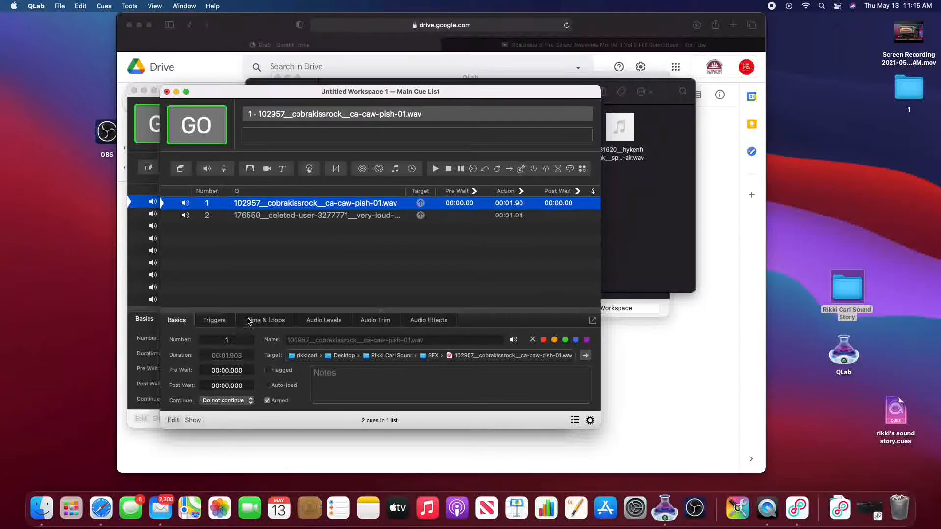
{"action": "left_click", "coordinate": [211, 323]}
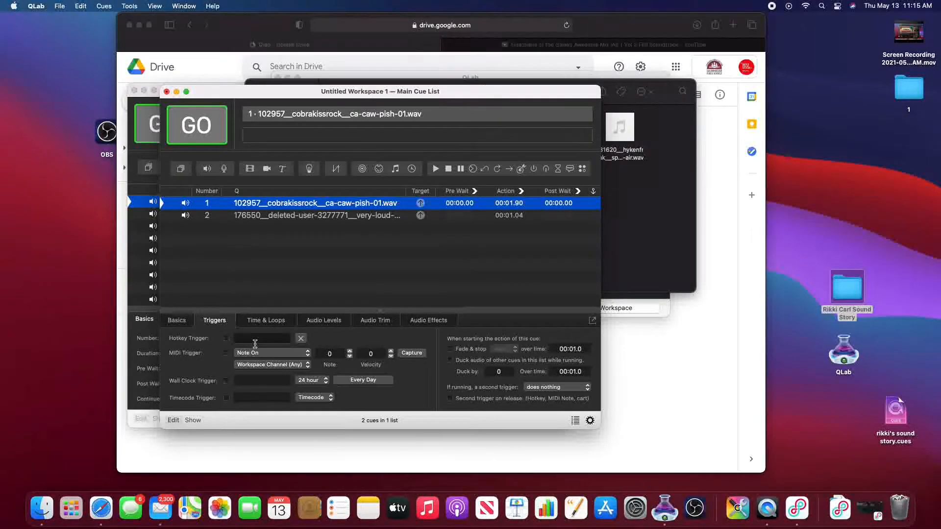
{"action": "left_click", "coordinate": [260, 318]}
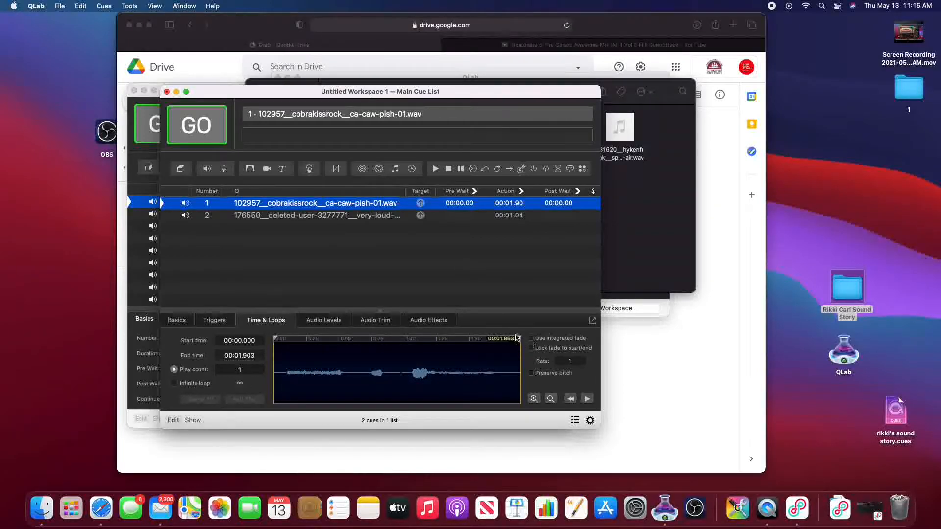
- Choose 1 - Mac mini Speakers as the ca-caw-pish cue's audio output patch and lower its master level to -2.7
{"action": "left_click", "coordinate": [334, 321]}
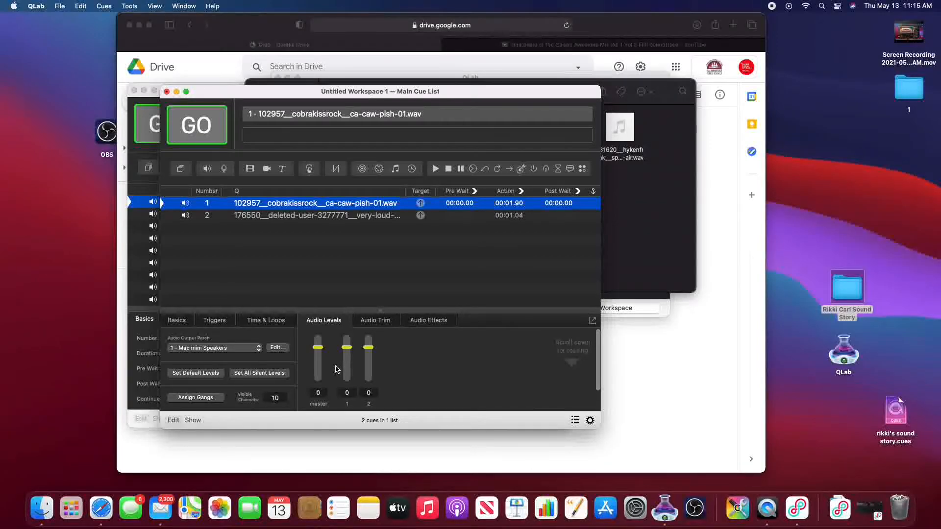
{"action": "left_click", "coordinate": [258, 348]}
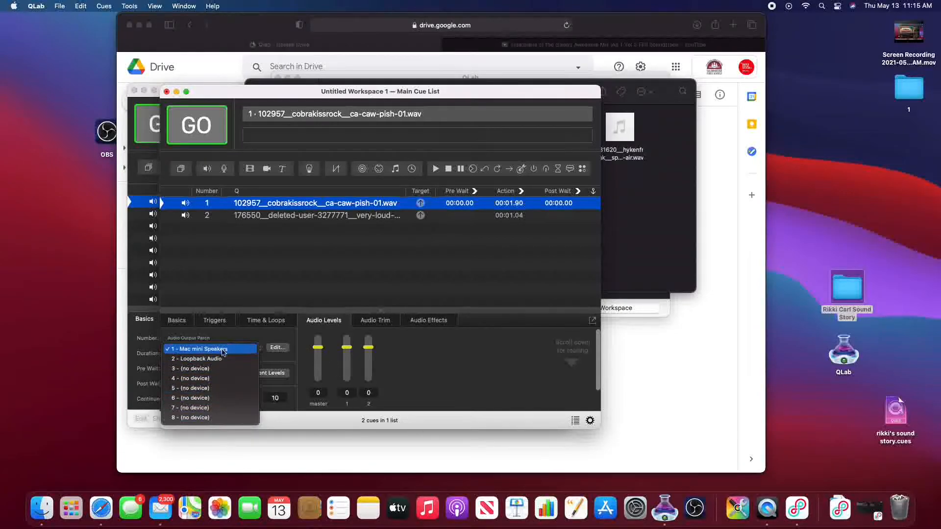
{"action": "left_click", "coordinate": [221, 350]}
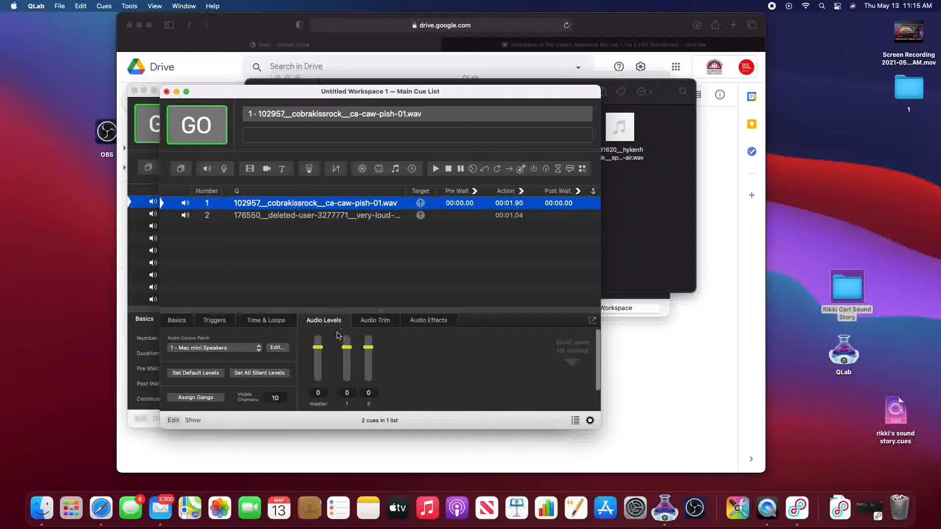
{"action": "mouse_move", "coordinate": [320, 347]}
{"action": "left_mouse_down"}
{"action": "mouse_move", "coordinate": [322, 380]}
{"action": "mouse_move", "coordinate": [326, 350]}
{"action": "left_mouse_up"}
- Examine the ca-caw-pish cue's audio trim, audio effects and basic settings
{"action": "left_click", "coordinate": [374, 321]}
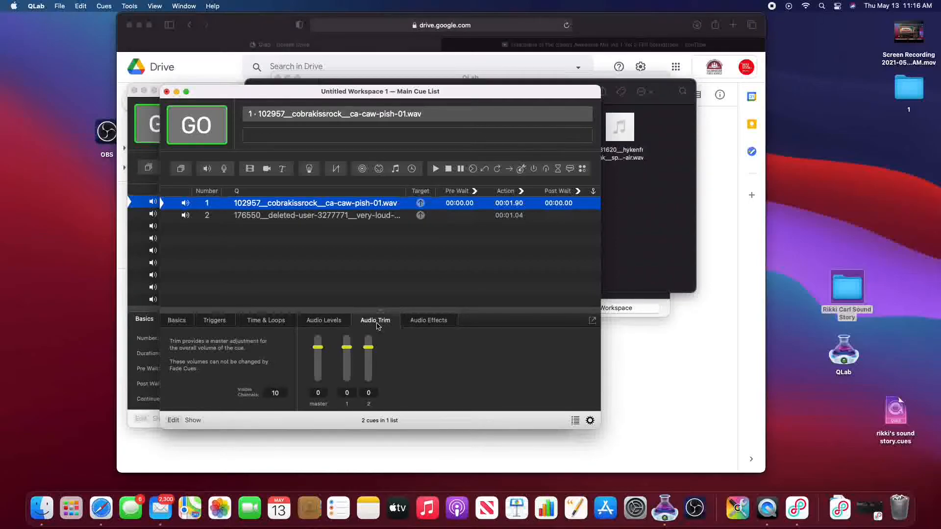
{"action": "left_click", "coordinate": [343, 321]}
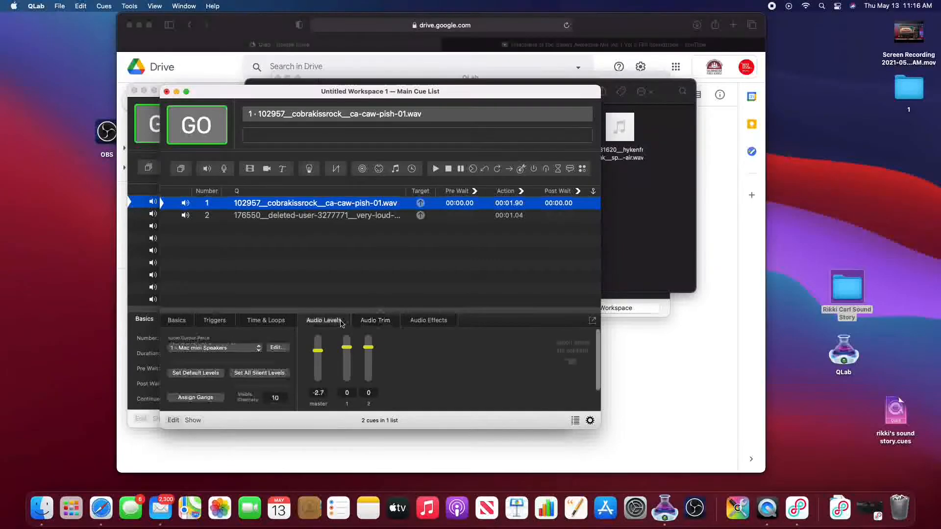
{"action": "left_click", "coordinate": [417, 322]}
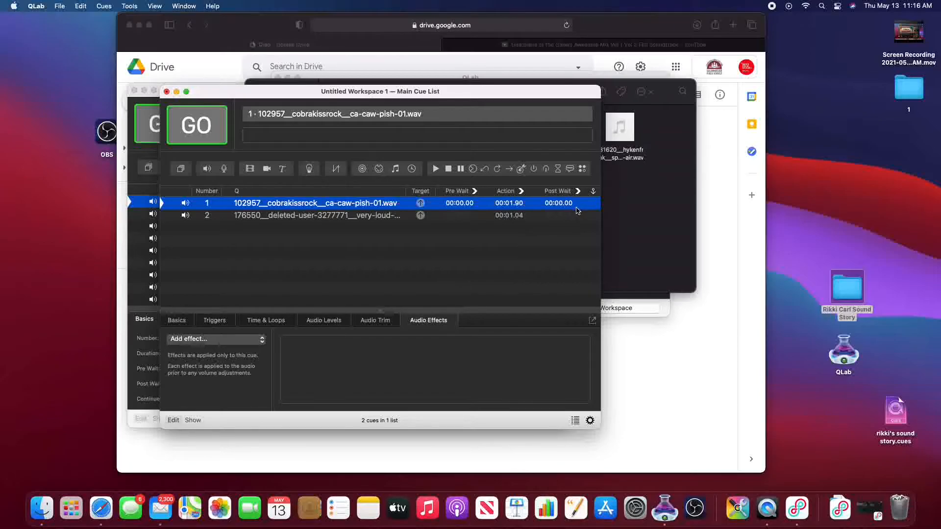
{"action": "left_click", "coordinate": [182, 322]}
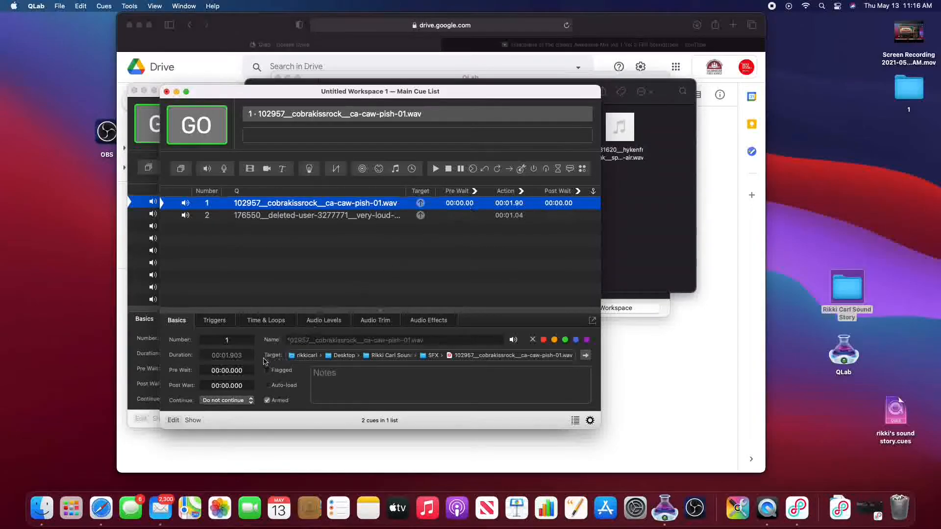
- Set the pre wait of cue 1 to 5 seconds
{"action": "left_click", "coordinate": [230, 371]}
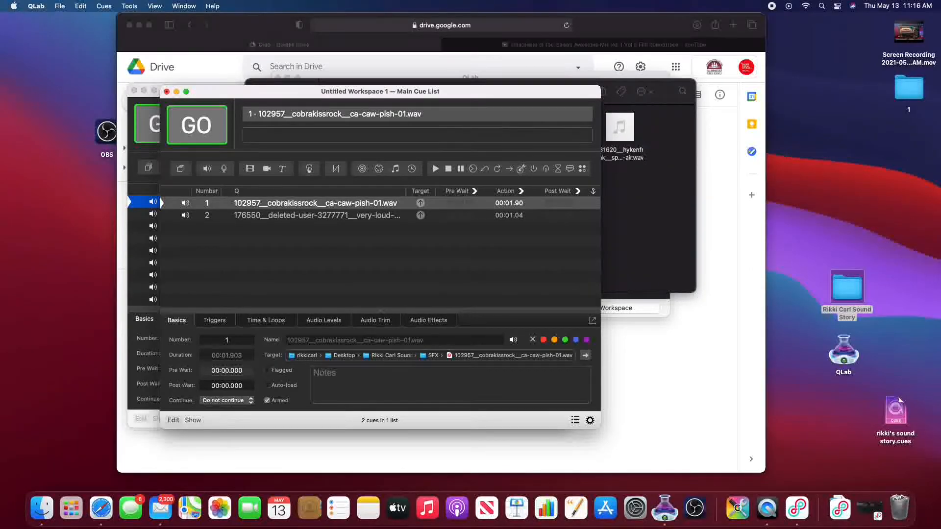
{"action": "key", "text": "BackSpace"}
{"action": "type", "text": "5"}
{"action": "left_click", "coordinate": [510, 260]}
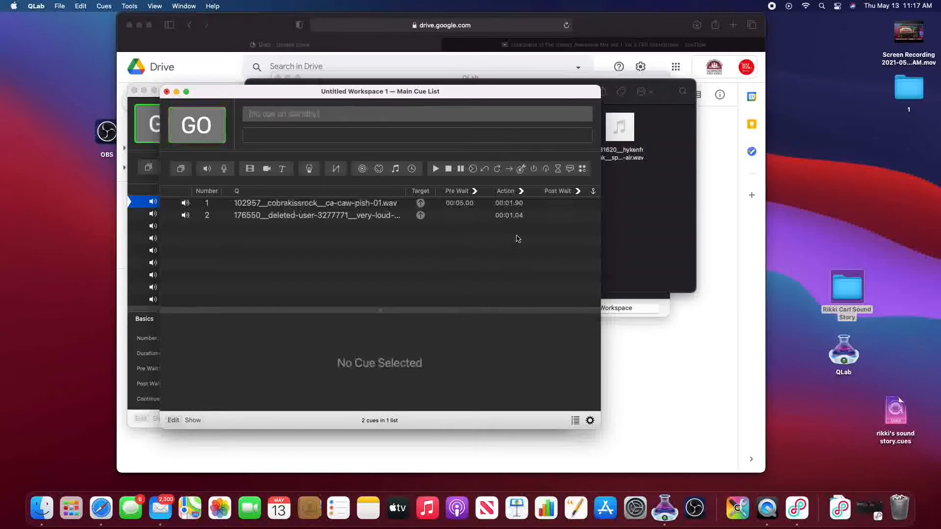
- Reset the pre wait of cue 1 to 0 seconds and select cue 2
{"action": "left_click", "coordinate": [475, 217]}
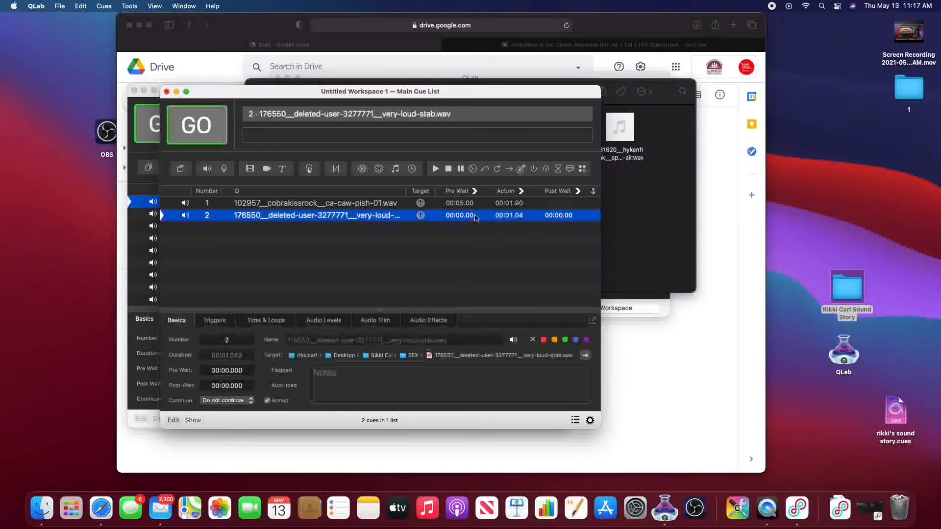
{"action": "left_click", "coordinate": [461, 206]}
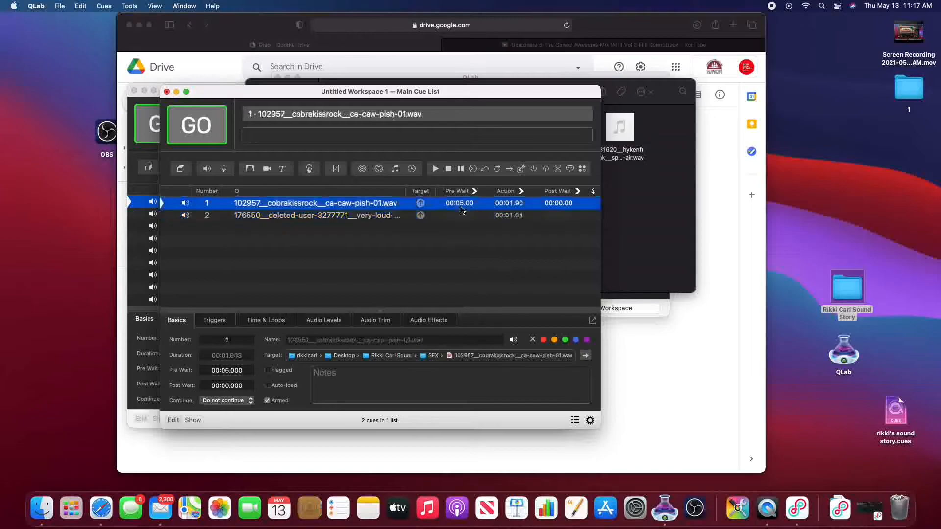
{"action": "left_click", "coordinate": [229, 371]}
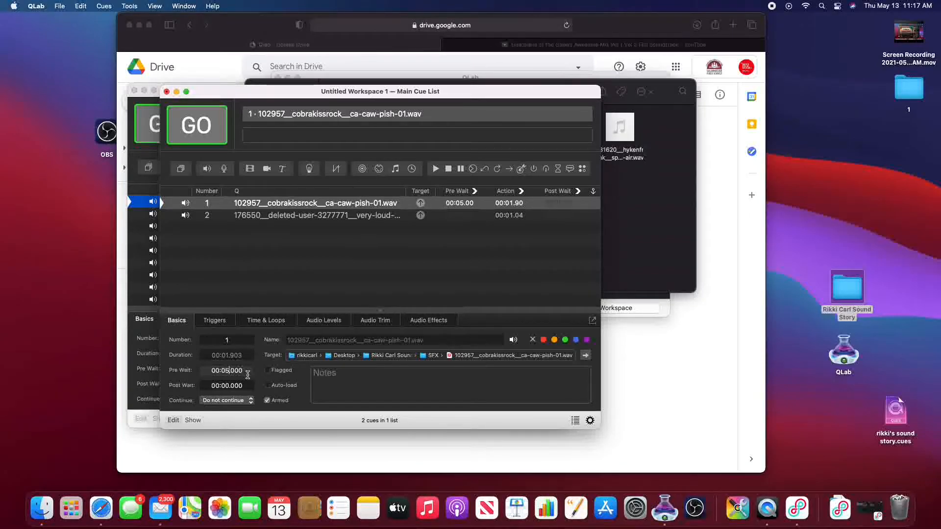
{"action": "key", "text": "BackSpace"}
{"action": "type", "text": "0"}
{"action": "left_click", "coordinate": [450, 225]}
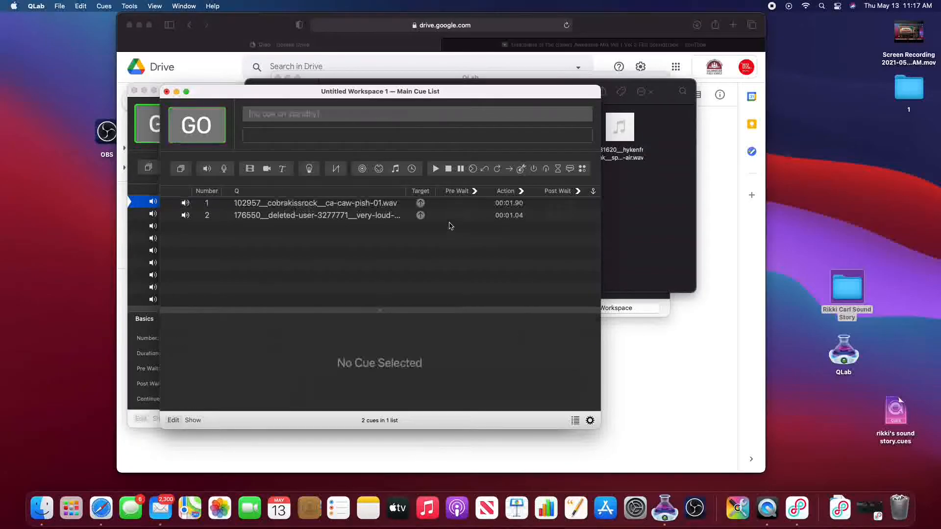
{"action": "left_click", "coordinate": [450, 217]}
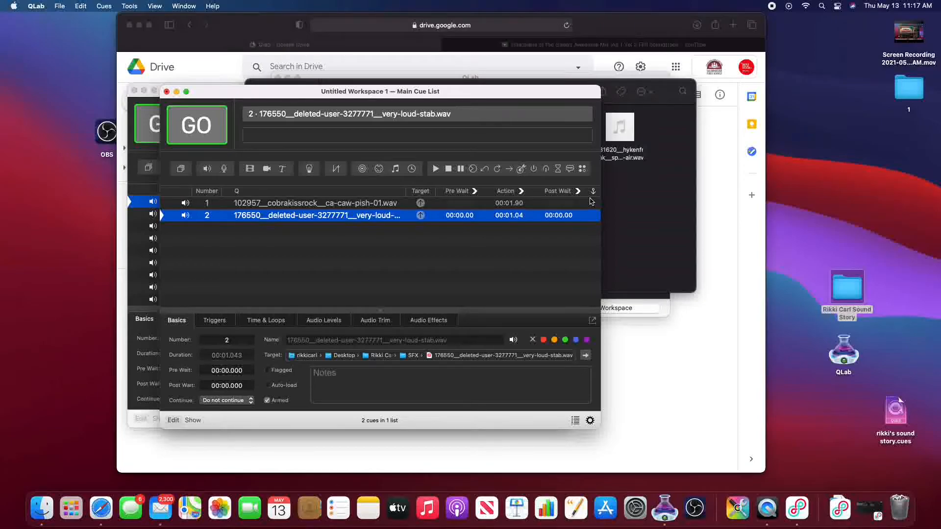
- Try Auto Follow as the continue mode of cue 1 and set it back to Do Not Continue
{"action": "left_click", "coordinate": [593, 209]}
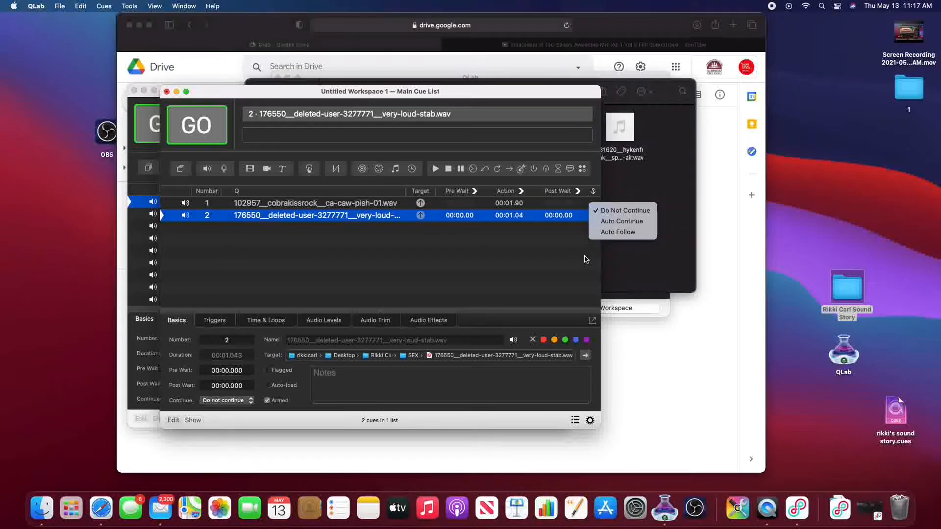
{"action": "left_click", "coordinate": [618, 232]}
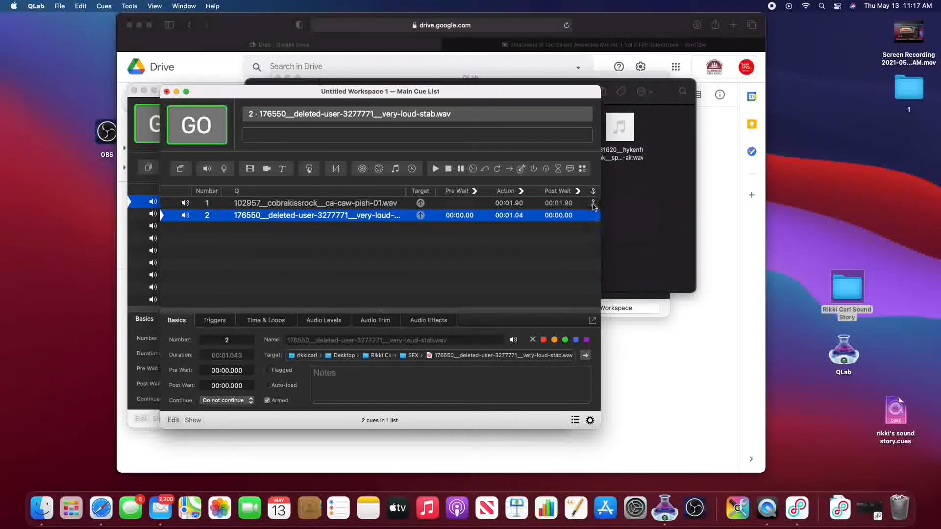
{"action": "left_click", "coordinate": [593, 206]}
{"action": "left_click", "coordinate": [594, 205]}
{"action": "left_click", "coordinate": [592, 206]}
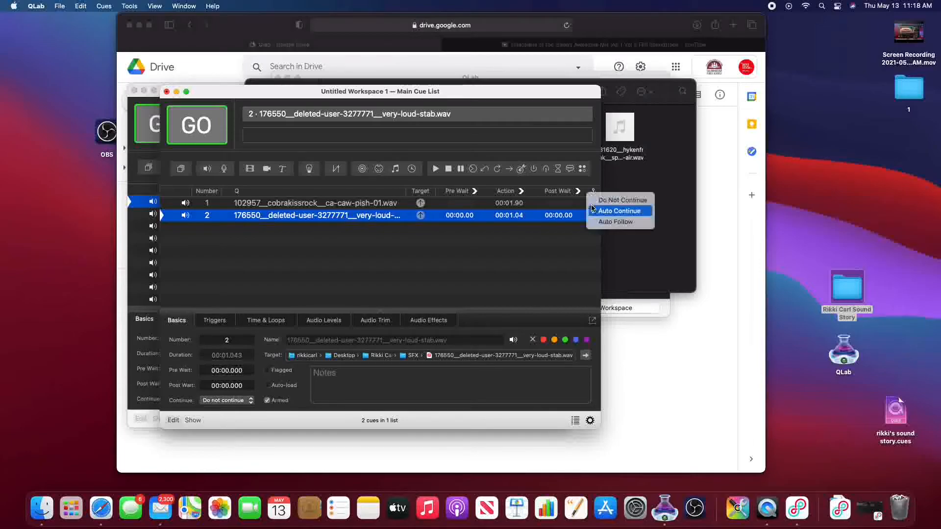
{"action": "left_click", "coordinate": [597, 200]}
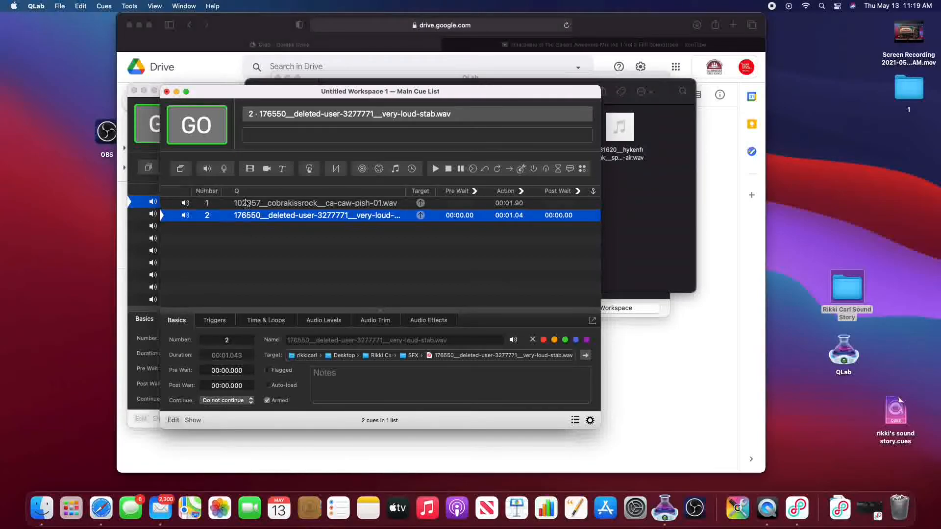
- Add a group cue and move the ca-caw-pish cue into it without retargeting the cues in the group
{"action": "left_click", "coordinate": [180, 168]}
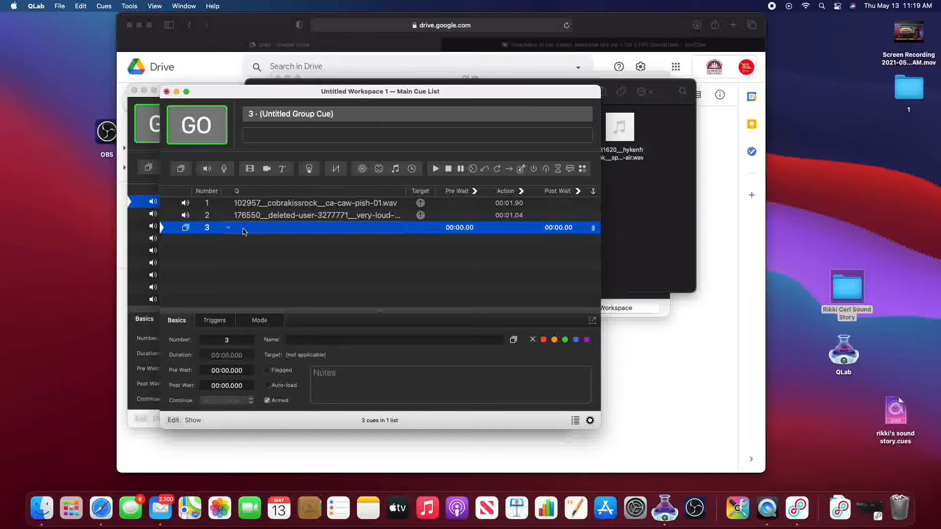
{"action": "left_click_drag", "start_coordinate": [267, 205], "coordinate": [283, 230]}
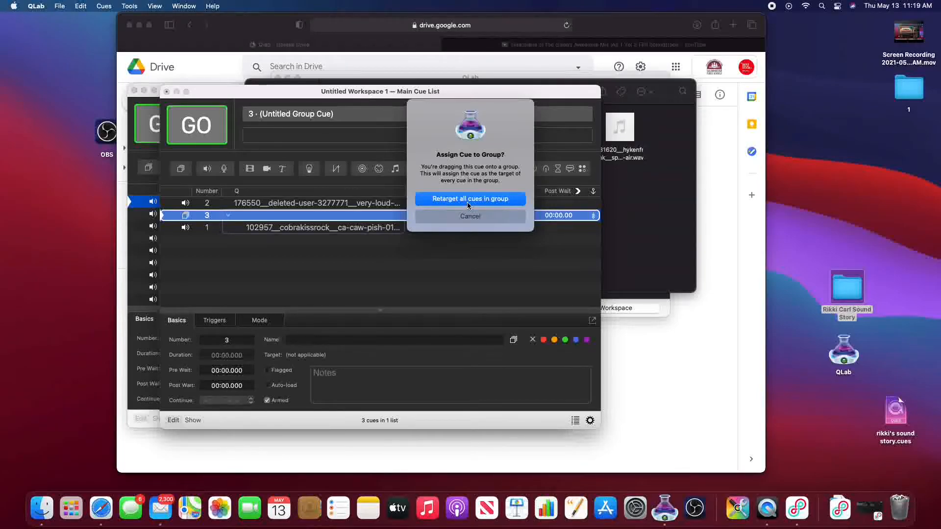
{"action": "left_click", "coordinate": [472, 217]}
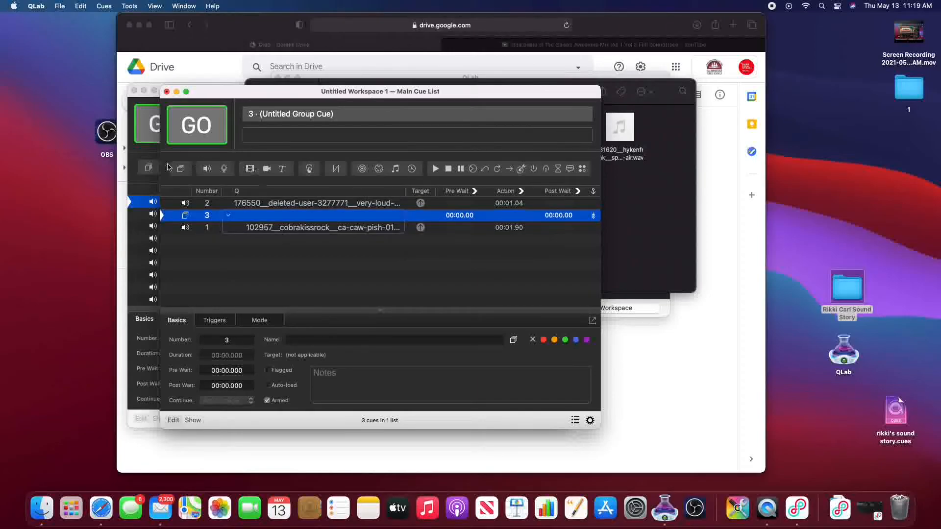
- Add a mic cue, a start cue targeting cue 4, and a stop cue without a target to the cue list
{"action": "left_click", "coordinate": [224, 169]}
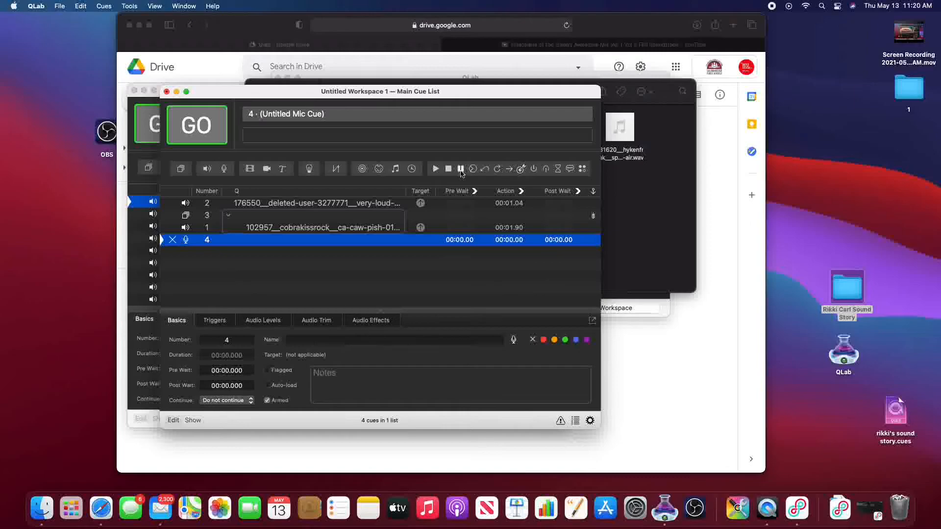
{"action": "left_click", "coordinate": [435, 172]}
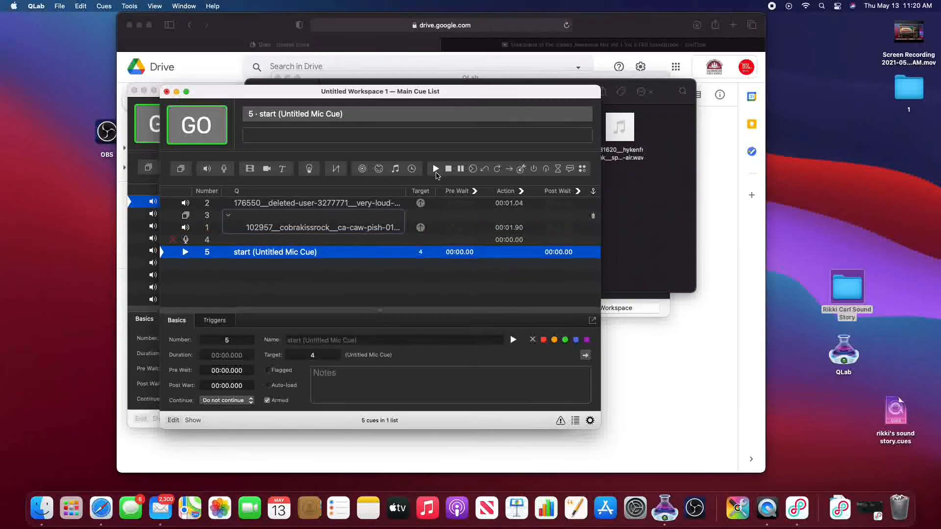
{"action": "left_click", "coordinate": [448, 168]}
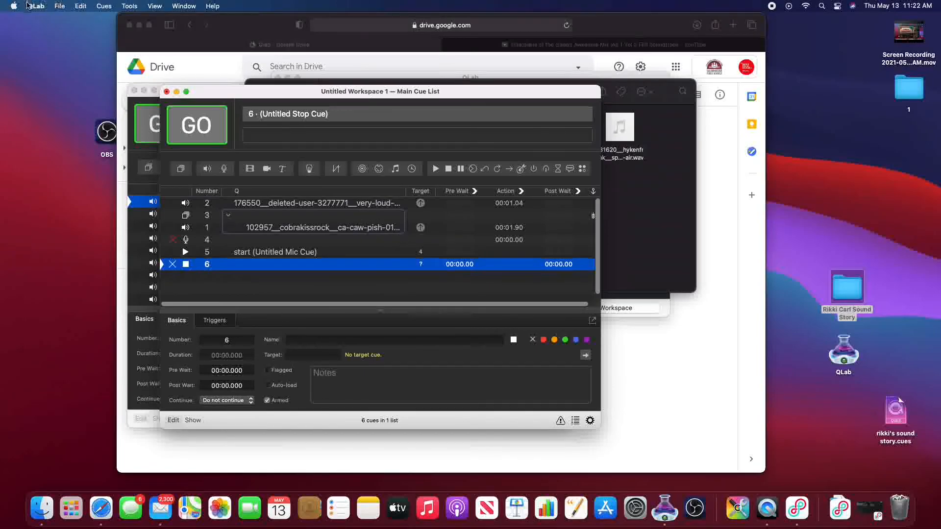
{"action": "left_click", "coordinate": [60, 6]}
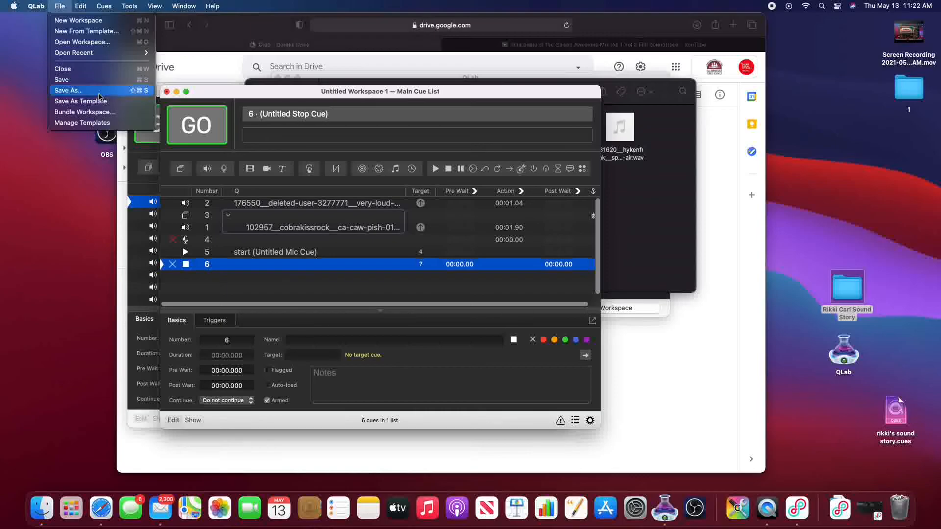
{"action": "left_click", "coordinate": [68, 90]}
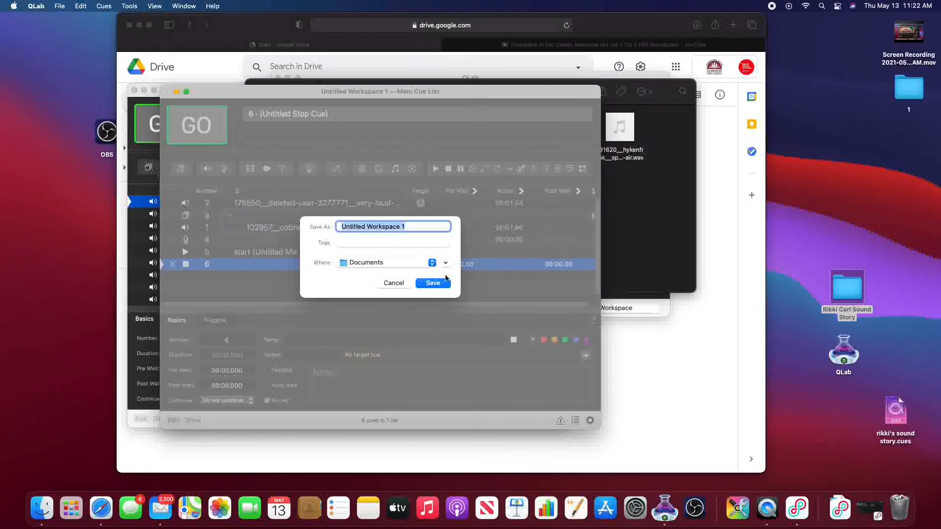
{"action": "left_click", "coordinate": [398, 283]}
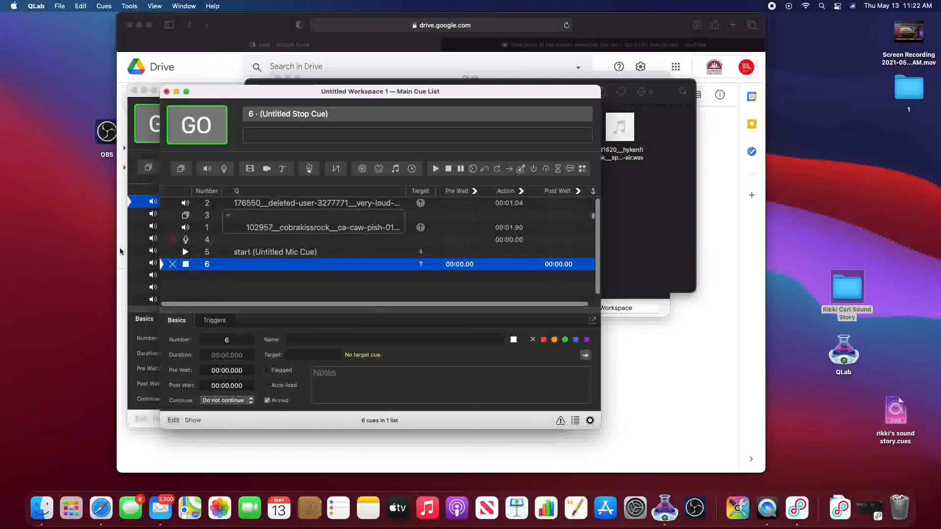
- Switch to the saved sound story workspace and examine its cue order, pre waits, durations and continue modes
{"action": "left_click", "coordinate": [146, 263]}
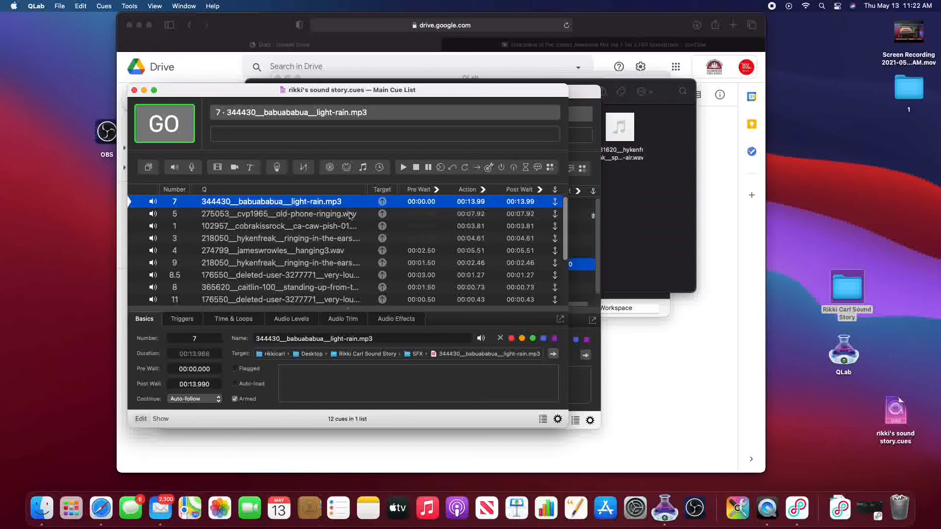
{"action": "scroll", "coordinate": [444, 224], "scroll_direction": "down", "scroll_amount": 1}
{"action": "scroll", "coordinate": [445, 224], "scroll_direction": "down", "scroll_amount": 2}
{"action": "scroll", "coordinate": [445, 224], "scroll_direction": "down", "scroll_amount": 3}
{"action": "scroll", "coordinate": [444, 224], "scroll_direction": "up", "scroll_amount": 3}
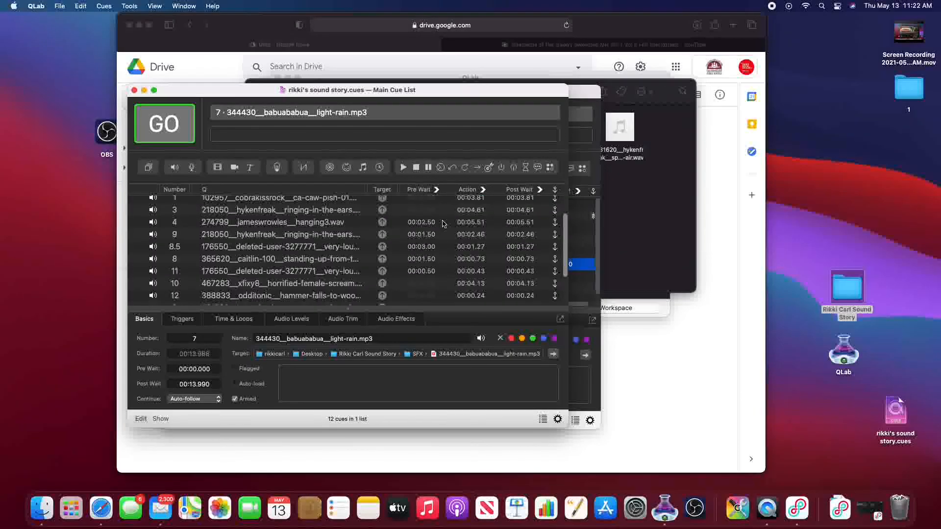
{"action": "scroll", "coordinate": [442, 223], "scroll_direction": "down", "scroll_amount": 1}
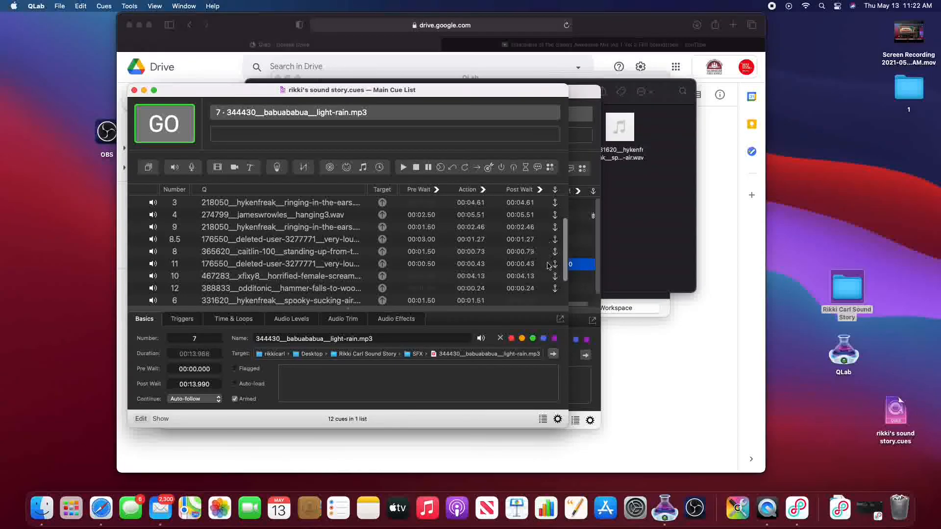
{"action": "scroll", "coordinate": [547, 265], "scroll_direction": "down", "scroll_amount": 1}
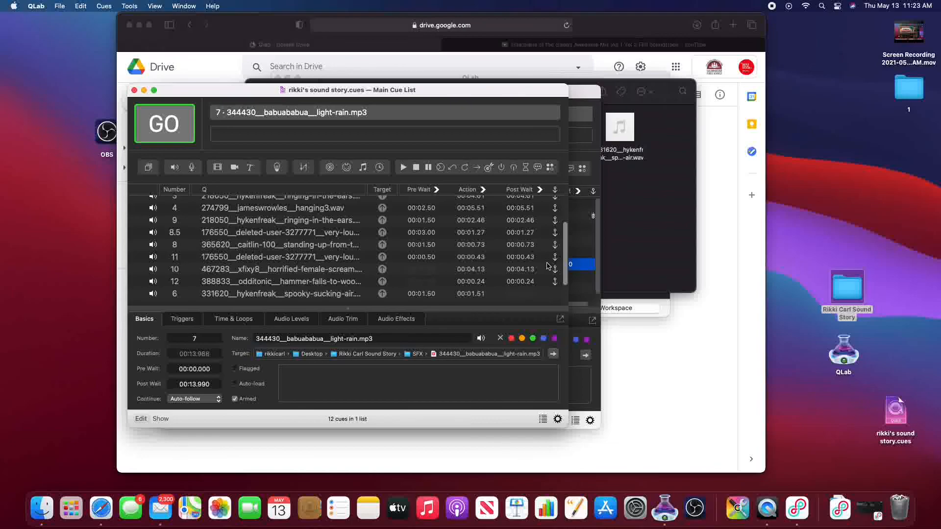
{"action": "scroll", "coordinate": [545, 266], "scroll_direction": "up", "scroll_amount": 5}
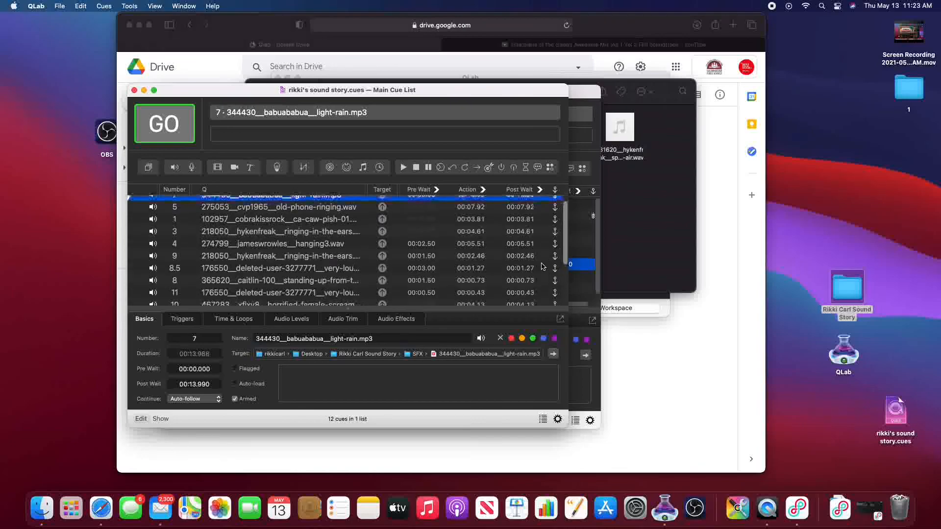
{"action": "scroll", "coordinate": [543, 266], "scroll_direction": "up", "scroll_amount": 1}
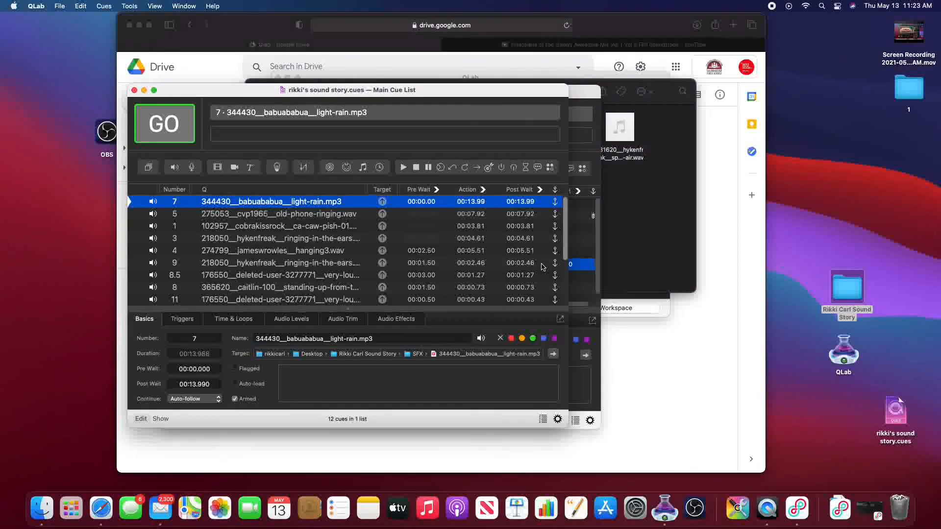